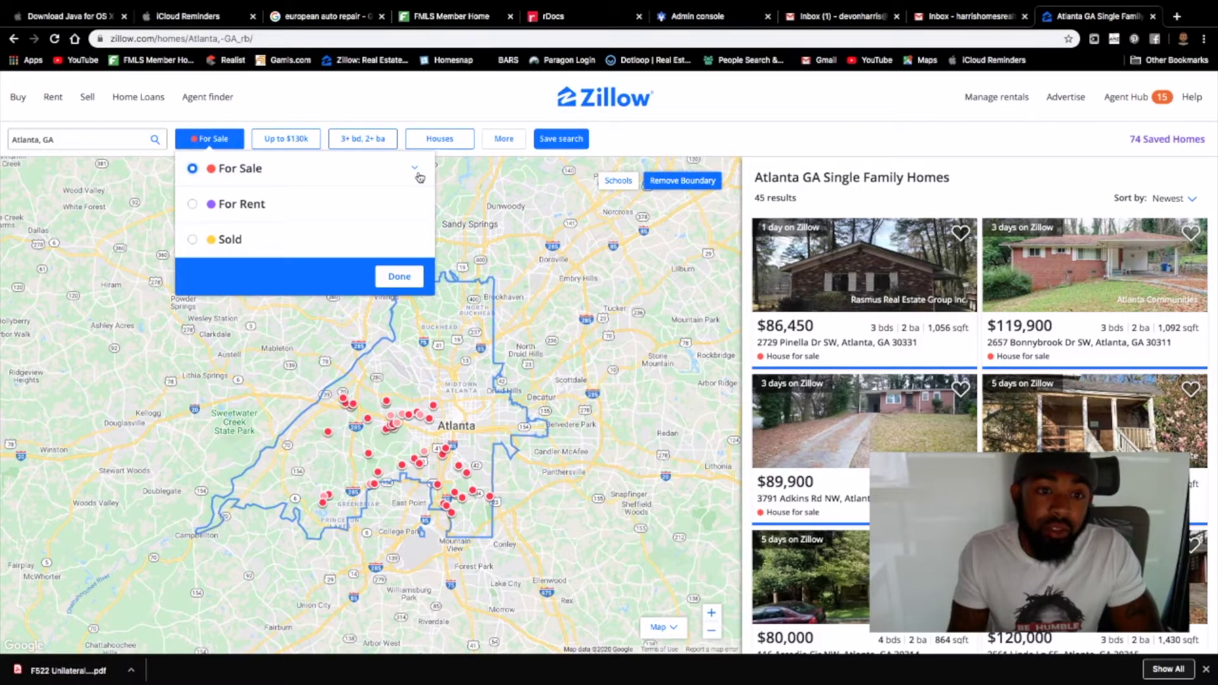
Step: Review the For Sale listing type options, keeping only By Agent and By Owner selected
{"action": "left_click", "coordinate": [416, 168]}
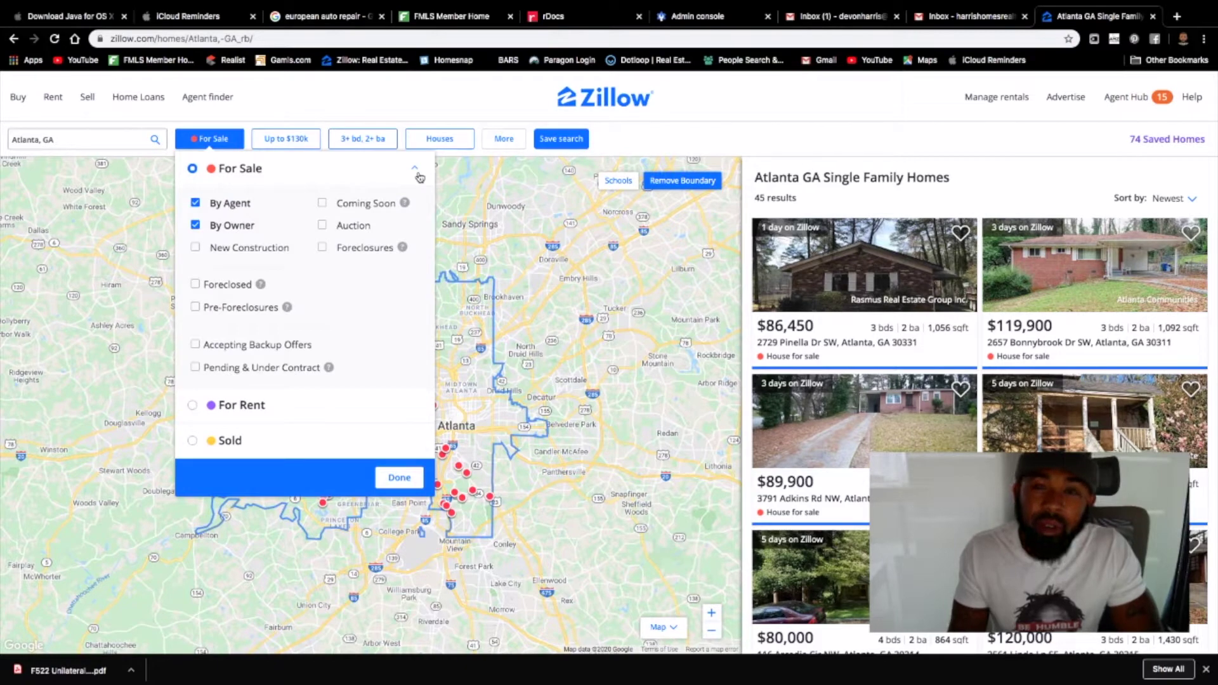
{"action": "left_click", "coordinate": [417, 174]}
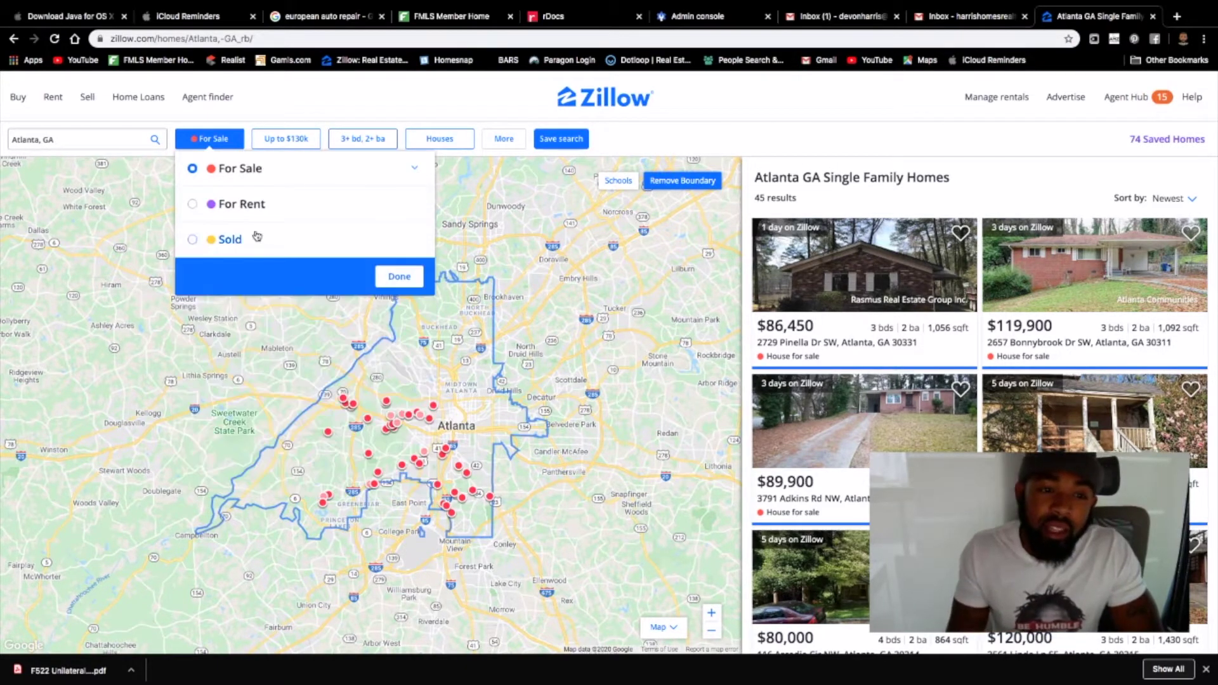
{"action": "left_click", "coordinate": [416, 172]}
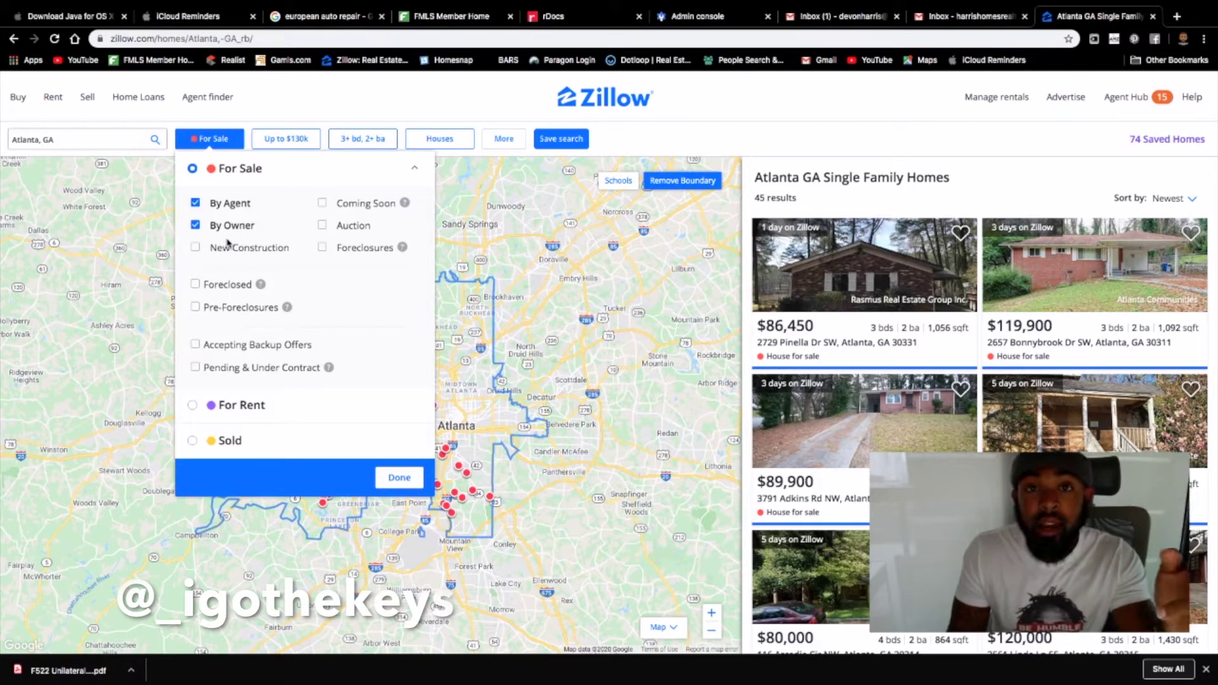
{"action": "left_click", "coordinate": [399, 478]}
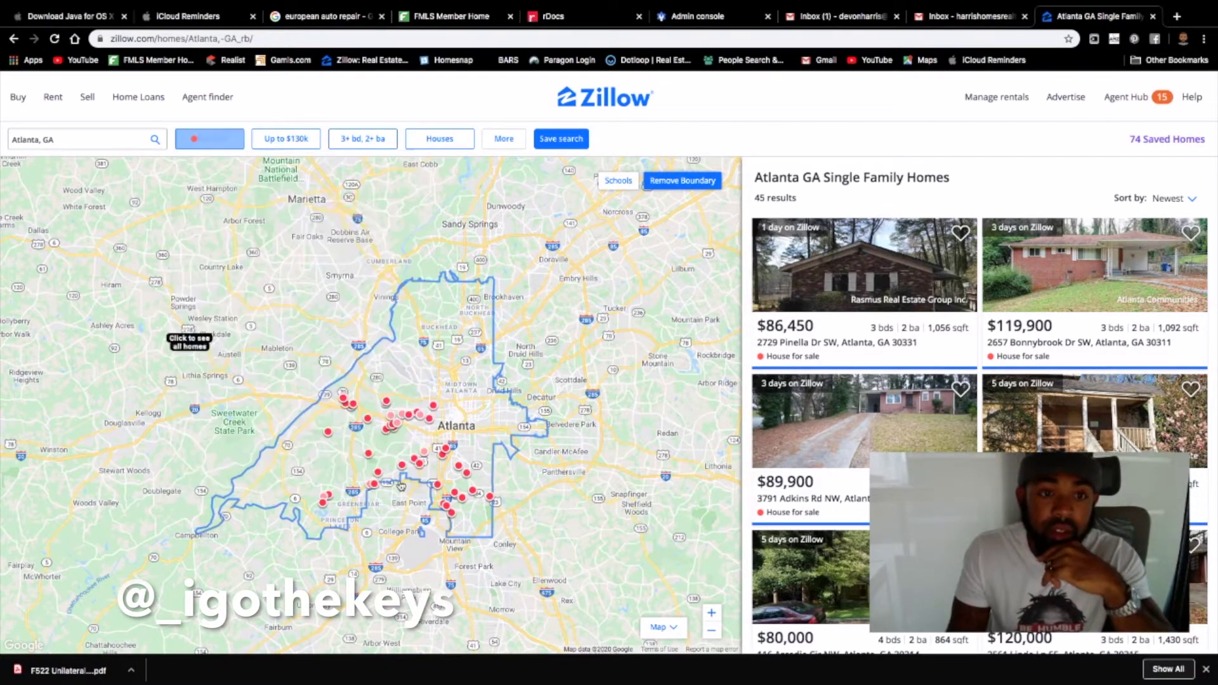
Step: Review the price range, bedroom and bathroom, and home type filters of the Atlanta search without changing them
{"action": "left_click", "coordinate": [287, 140]}
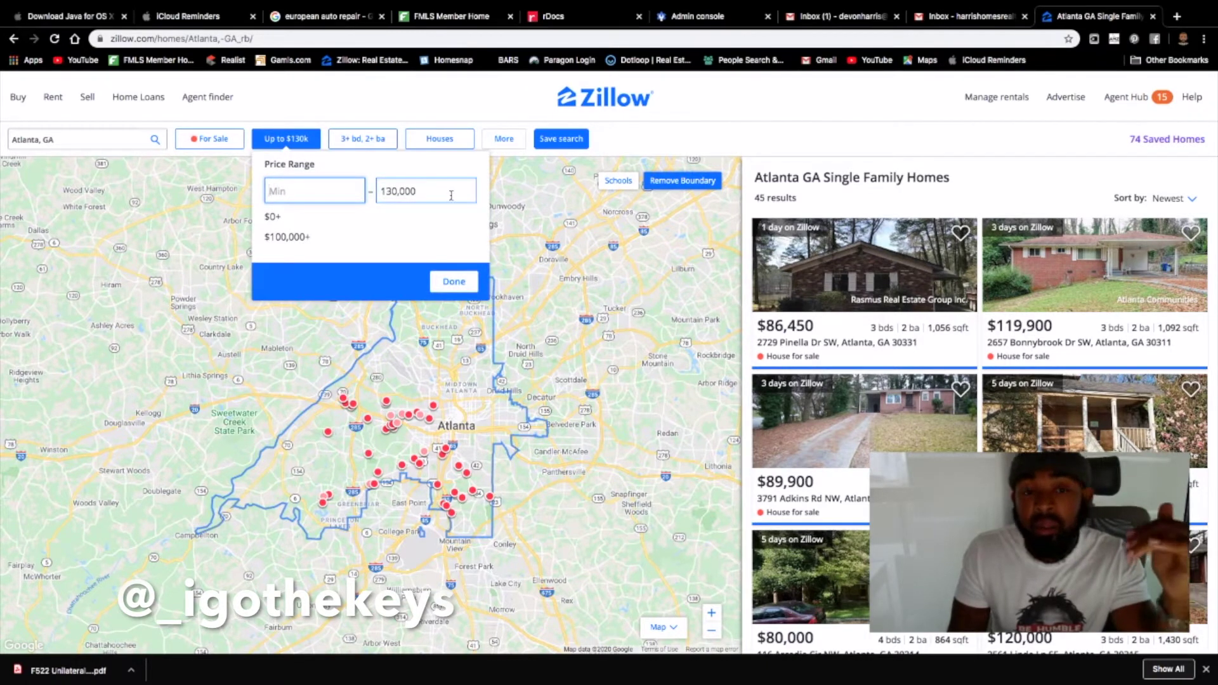
{"action": "left_click", "coordinate": [471, 282]}
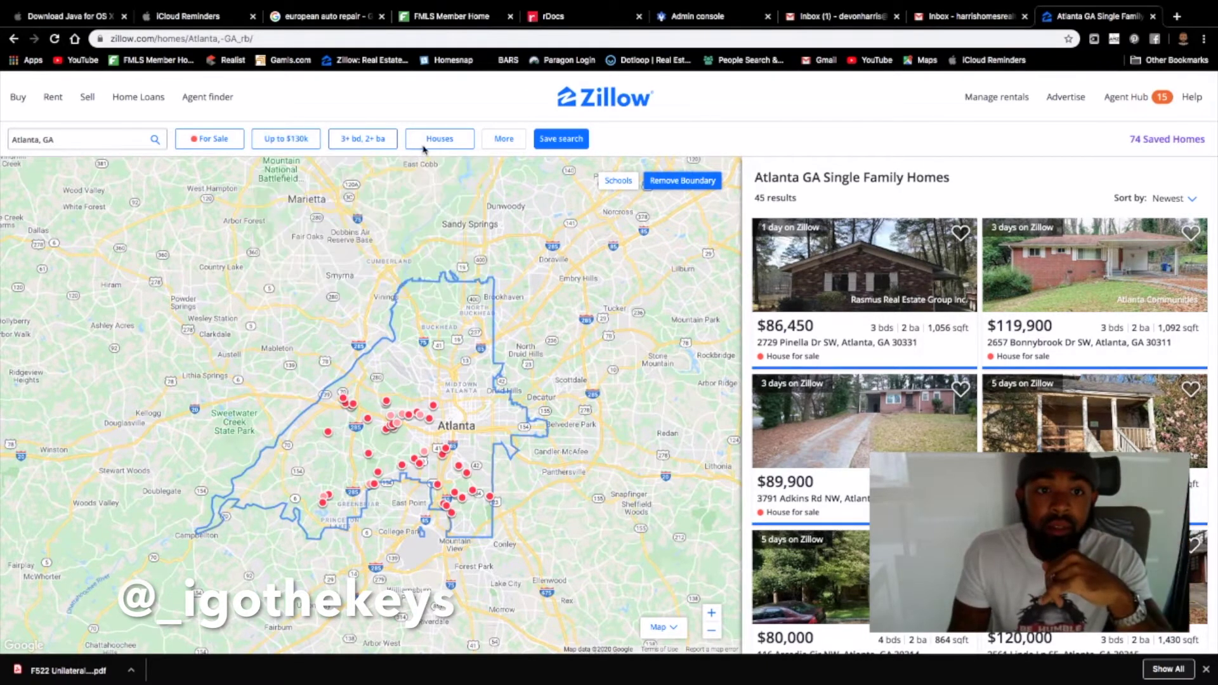
{"action": "left_click", "coordinate": [353, 135]}
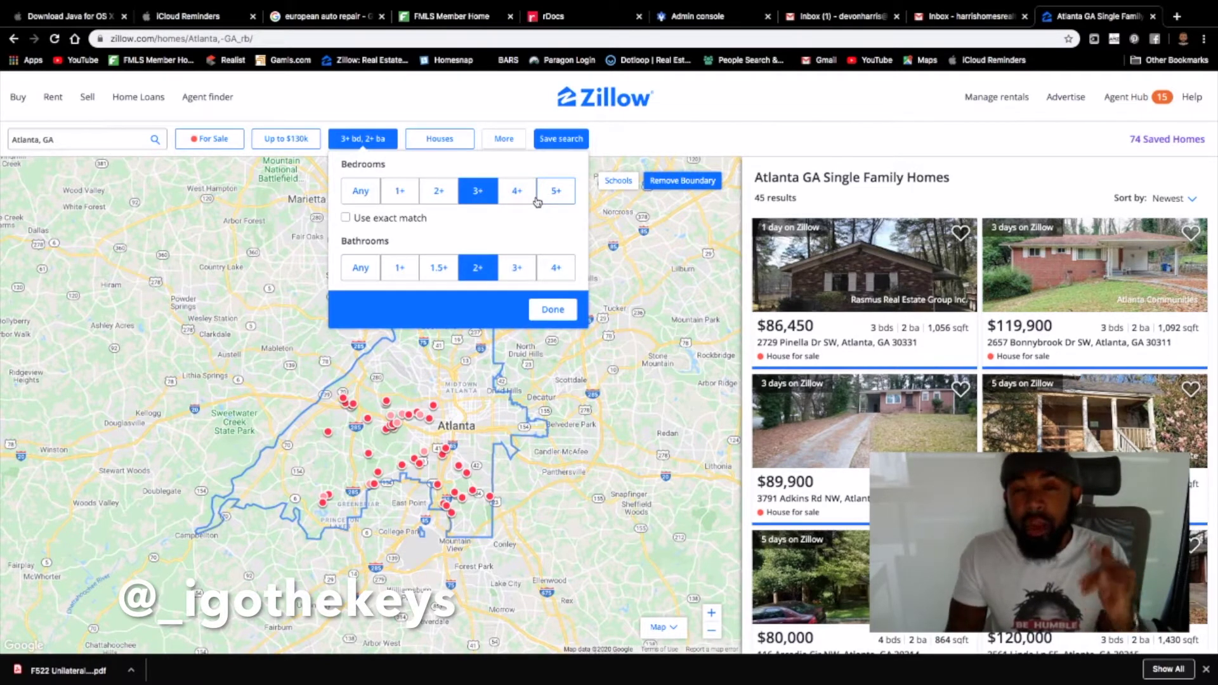
{"action": "left_click", "coordinate": [551, 310]}
{"action": "left_click", "coordinate": [453, 137]}
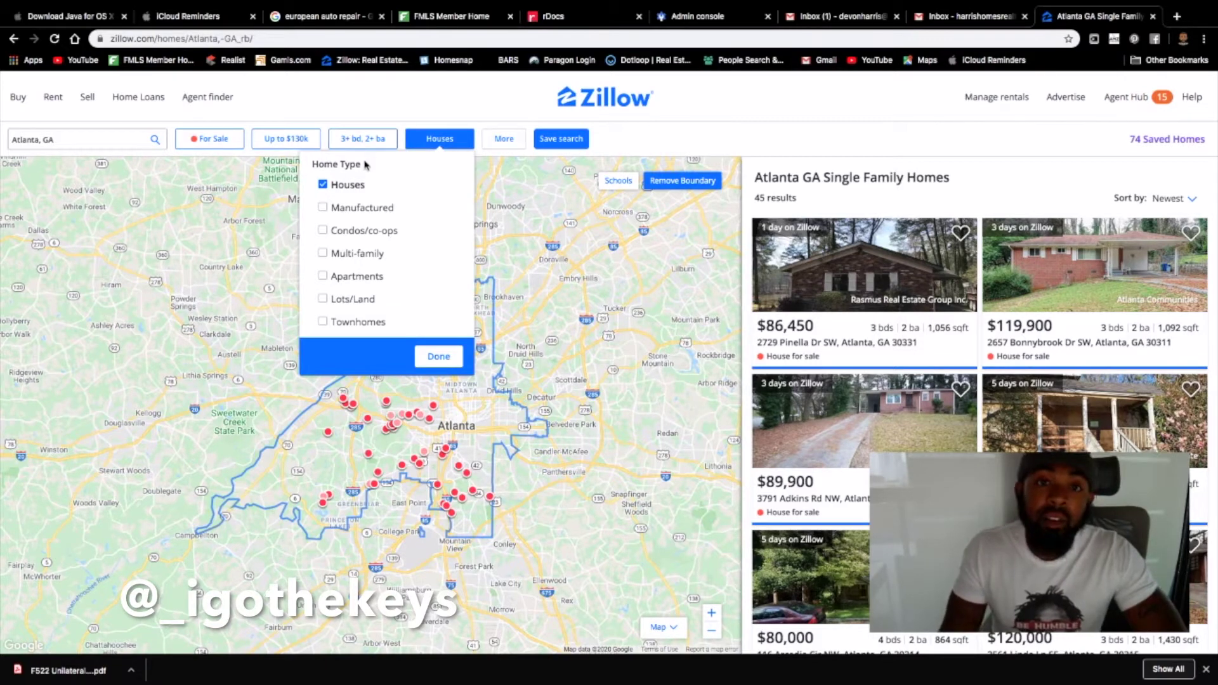
{"action": "left_click", "coordinate": [450, 359]}
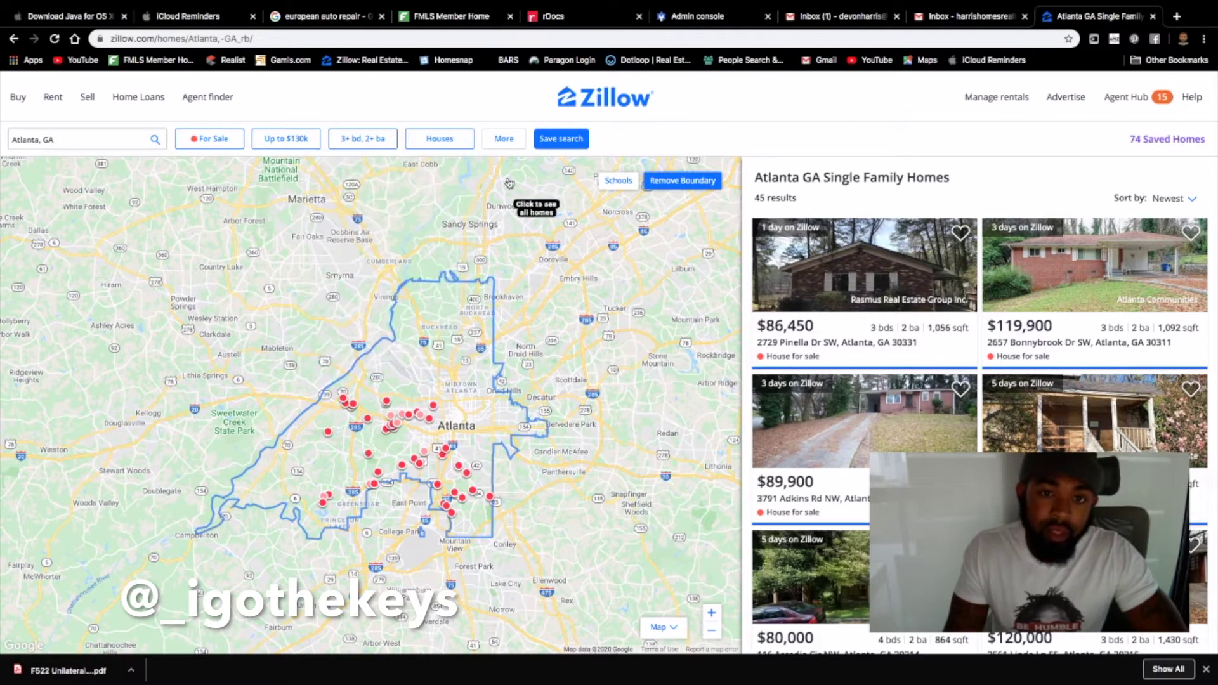
Step: Look through the additional search filters, from HOA fees to days on Zillow, and keep them unchanged
{"action": "left_click", "coordinate": [505, 146]}
{"action": "left_click", "coordinate": [473, 344]}
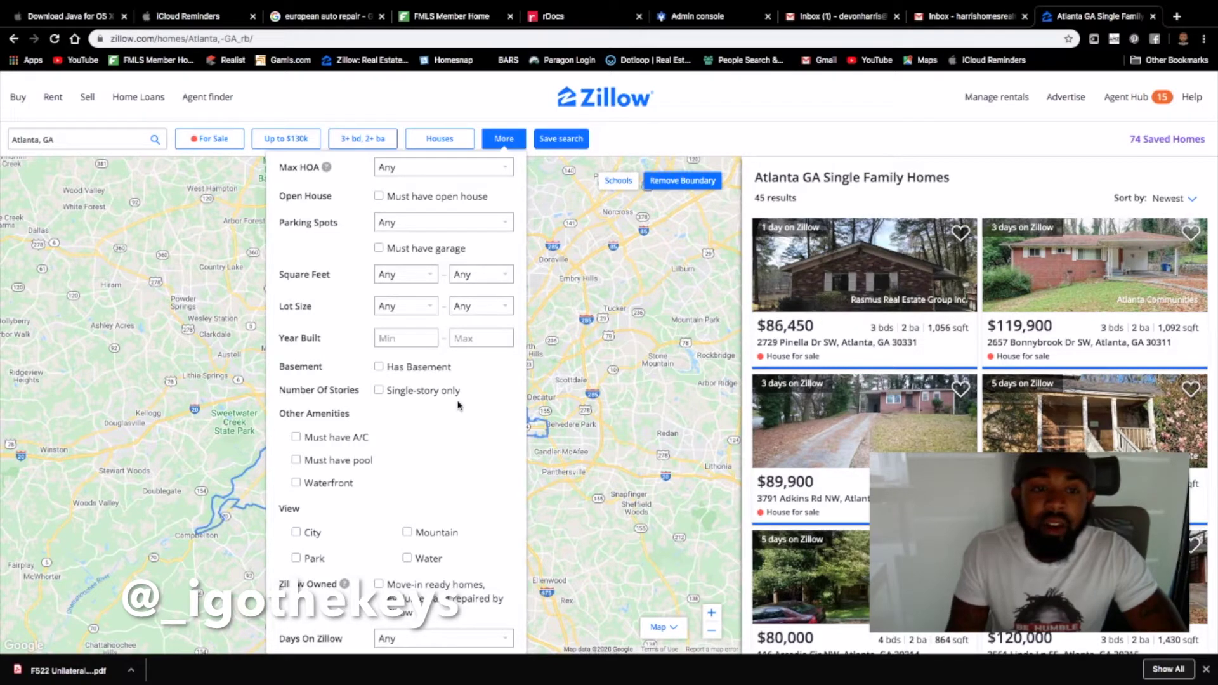
{"action": "scroll", "coordinate": [459, 406], "scroll_direction": "down", "scroll_amount": 1}
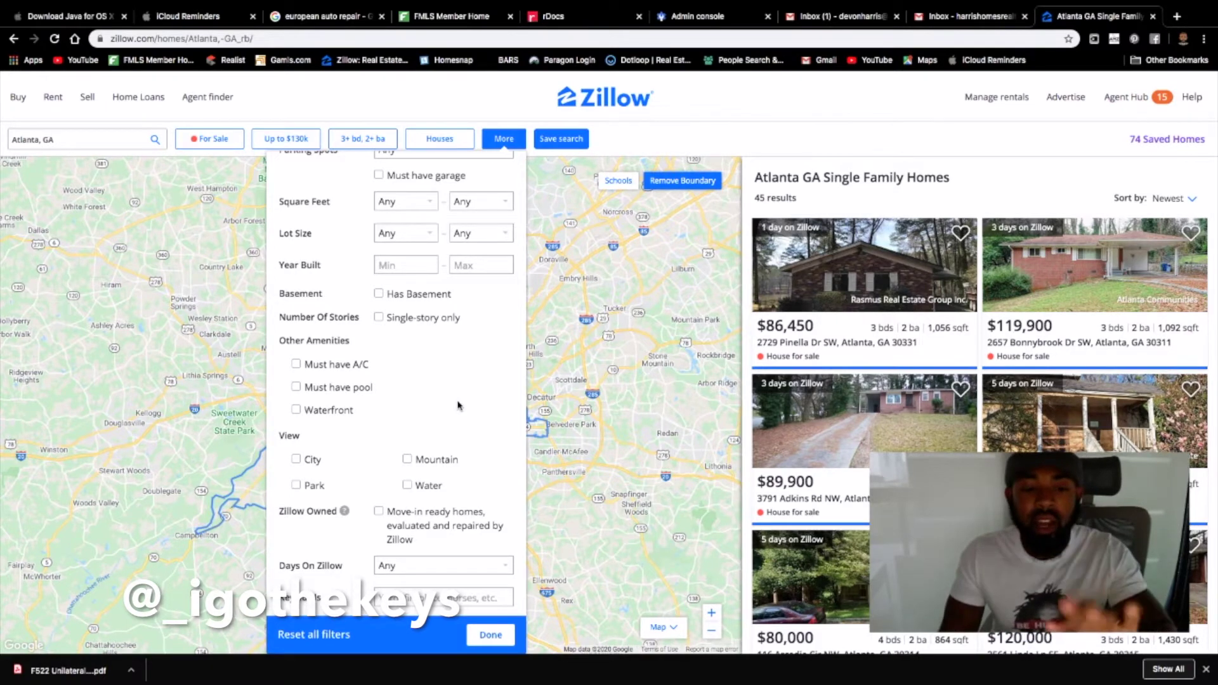
{"action": "left_click", "coordinate": [492, 630]}
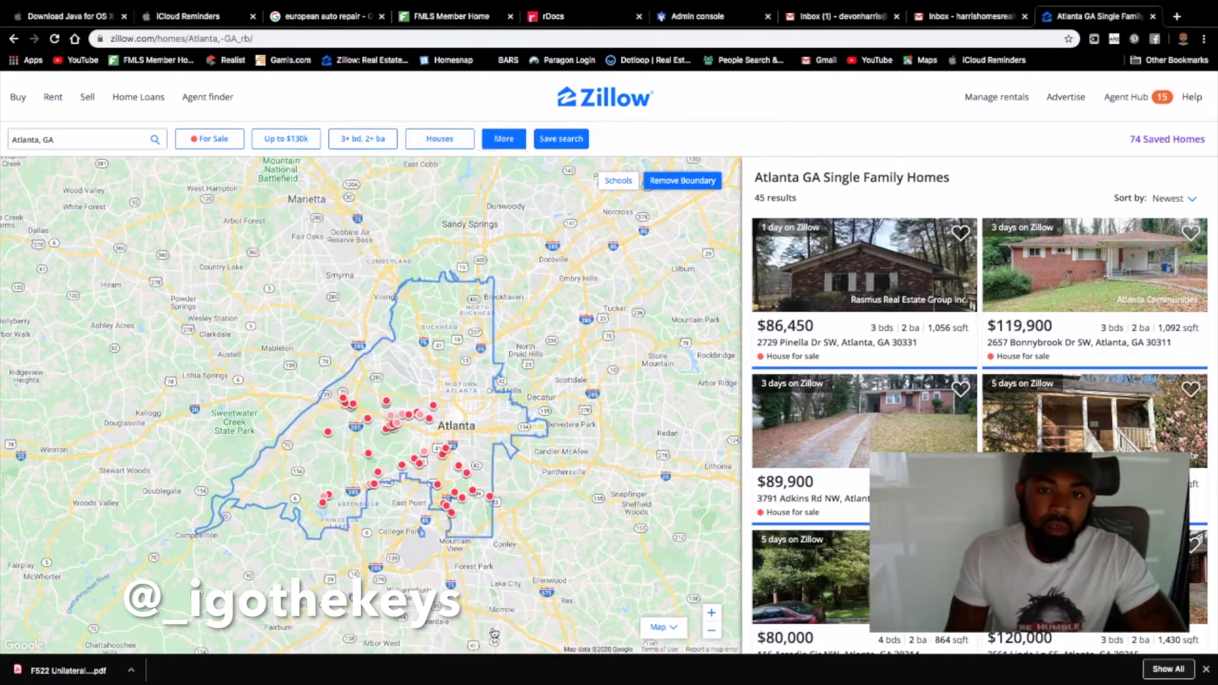
Step: Save the filtered Atlanta home search under the name MY NEXT DEAL with instant email updates
{"action": "left_click", "coordinate": [570, 138]}
{"action": "double_click", "coordinate": [482, 200]}
{"action": "triple_click", "coordinate": [498, 208]}
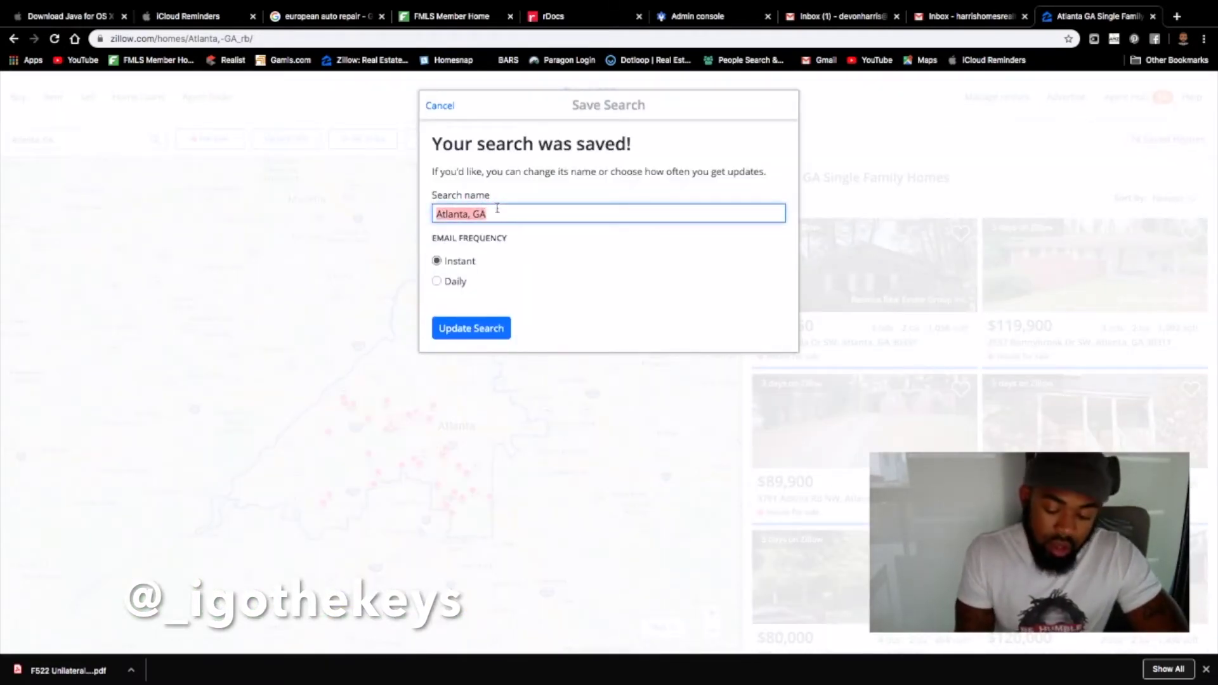
{"action": "type", "text": "My next"}
{"action": "key", "text": "BackSpace"}
{"action": "key", "text": "BackSpace"}
{"action": "key", "text": "BackSpace"}
{"action": "key", "text": "BackSpace"}
{"action": "key", "text": "BackSpace"}
{"action": "key", "text": "BackSpace"}
{"action": "key", "text": "BackSpace"}
{"action": "type", "text": "Y NEXT DEAL"}
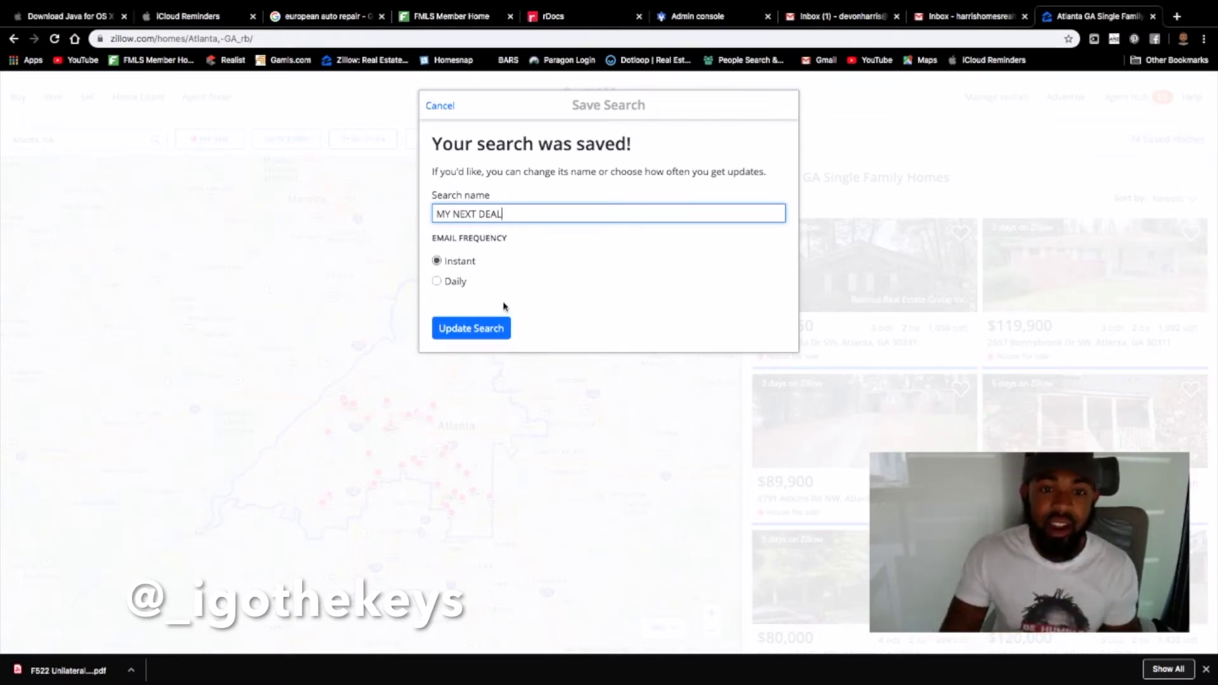
{"action": "left_click", "coordinate": [472, 325]}
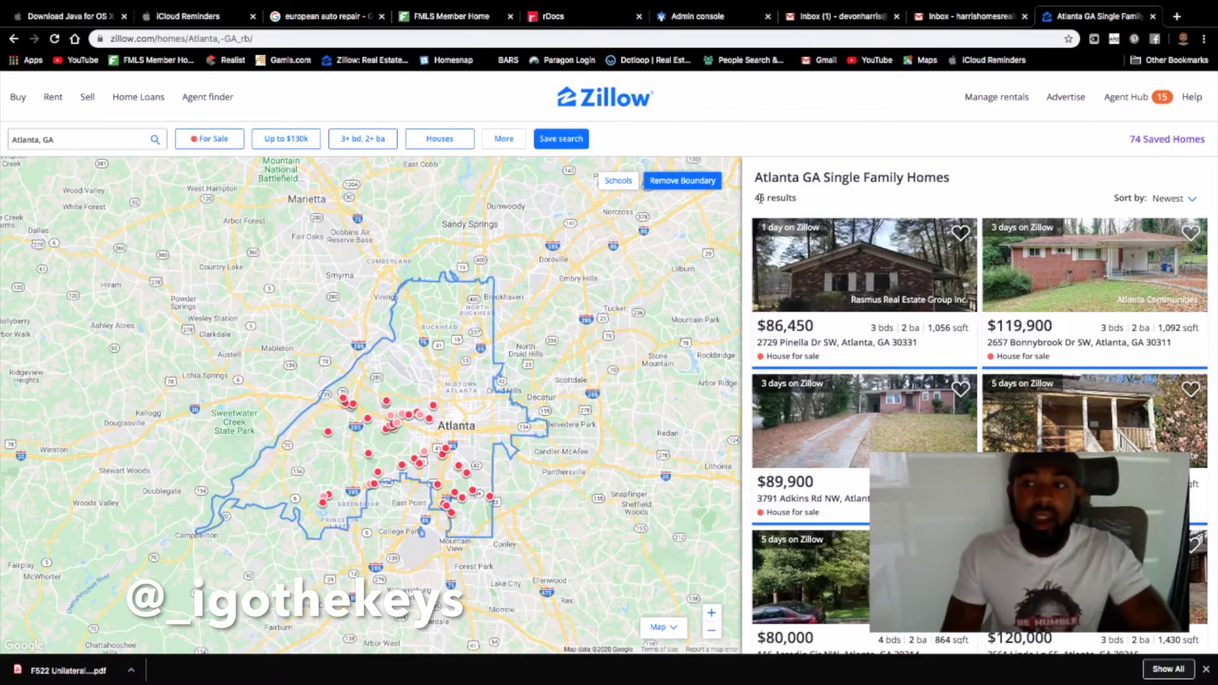
Step: Open the account's saved searches from the Agent Hub
{"action": "mouse_move", "coordinate": [1126, 103]}
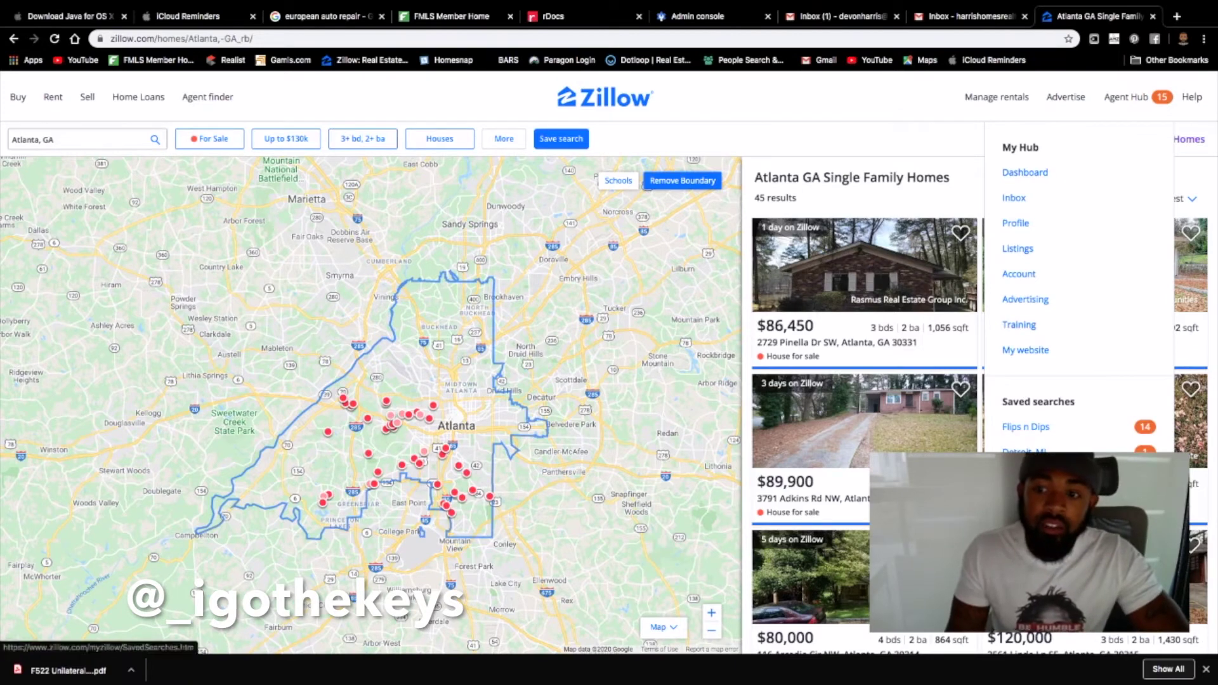
{"action": "left_click", "coordinate": [1037, 401]}
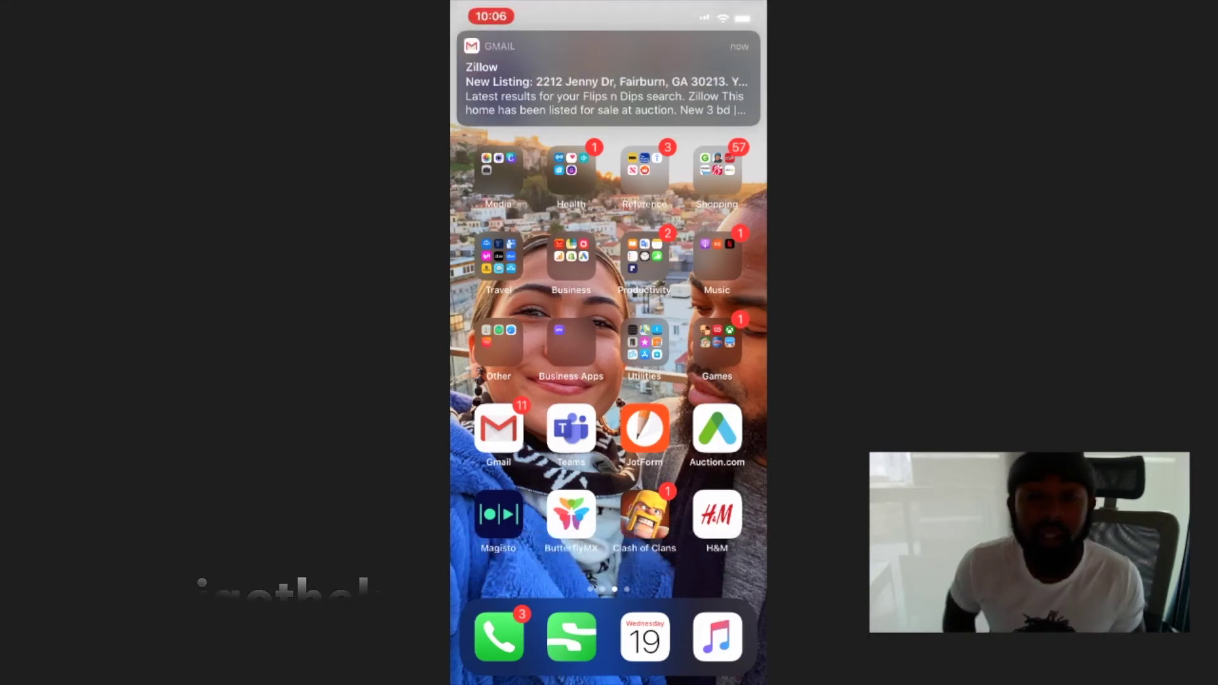
Step: Switch to Gmail on the phone and view the new-listing alert emails for the Fairburn, Riverdale, Austell and McDonough homes
{"action": "left_click", "coordinate": [608, 81]}
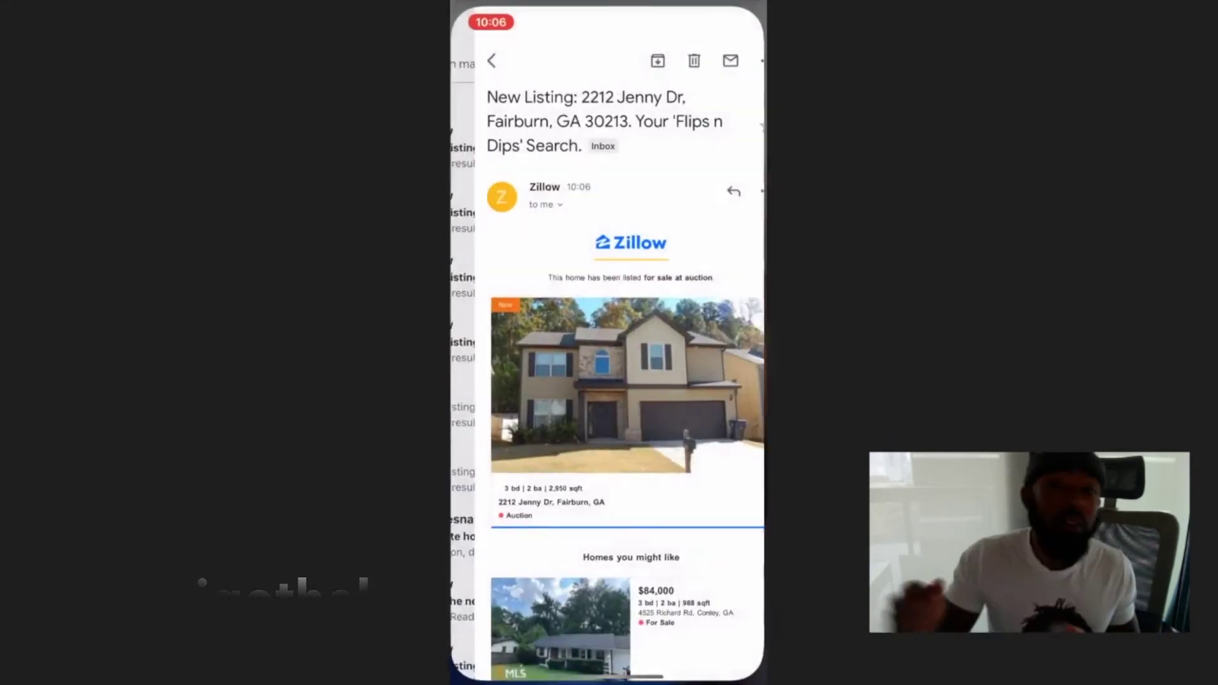
{"action": "left_click", "coordinate": [466, 55]}
{"action": "left_click", "coordinate": [608, 204]}
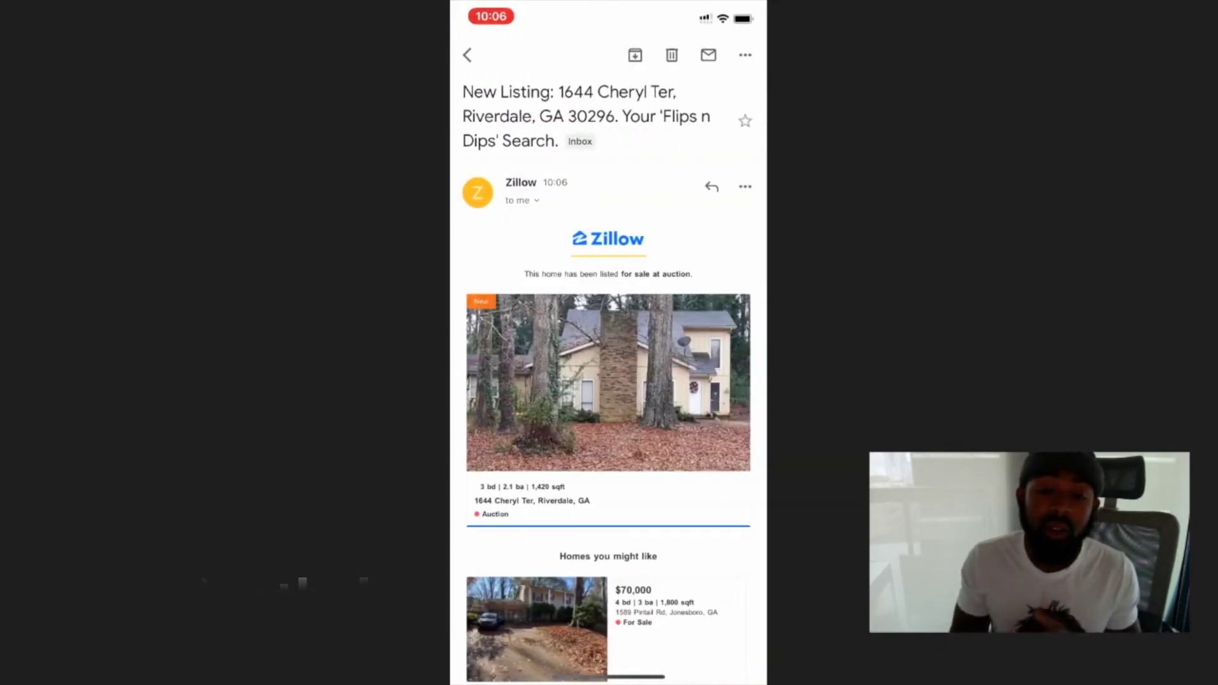
{"action": "left_click", "coordinate": [466, 55]}
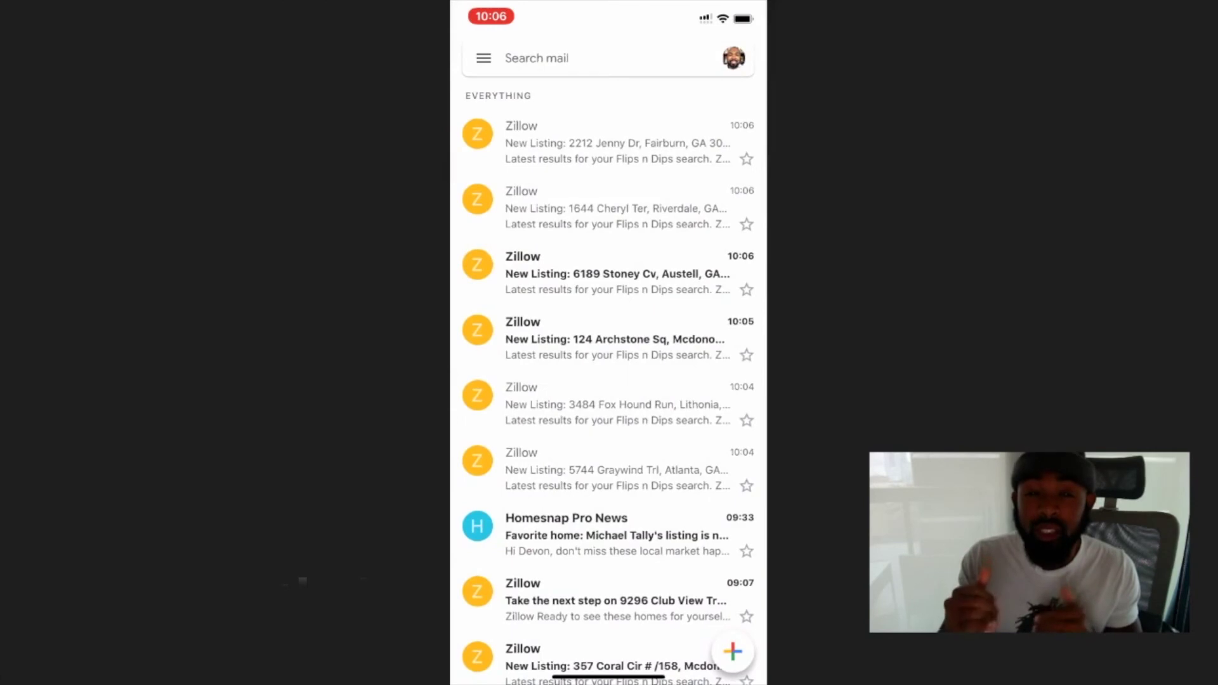
{"action": "left_click", "coordinate": [607, 273]}
{"action": "left_click", "coordinate": [467, 54]}
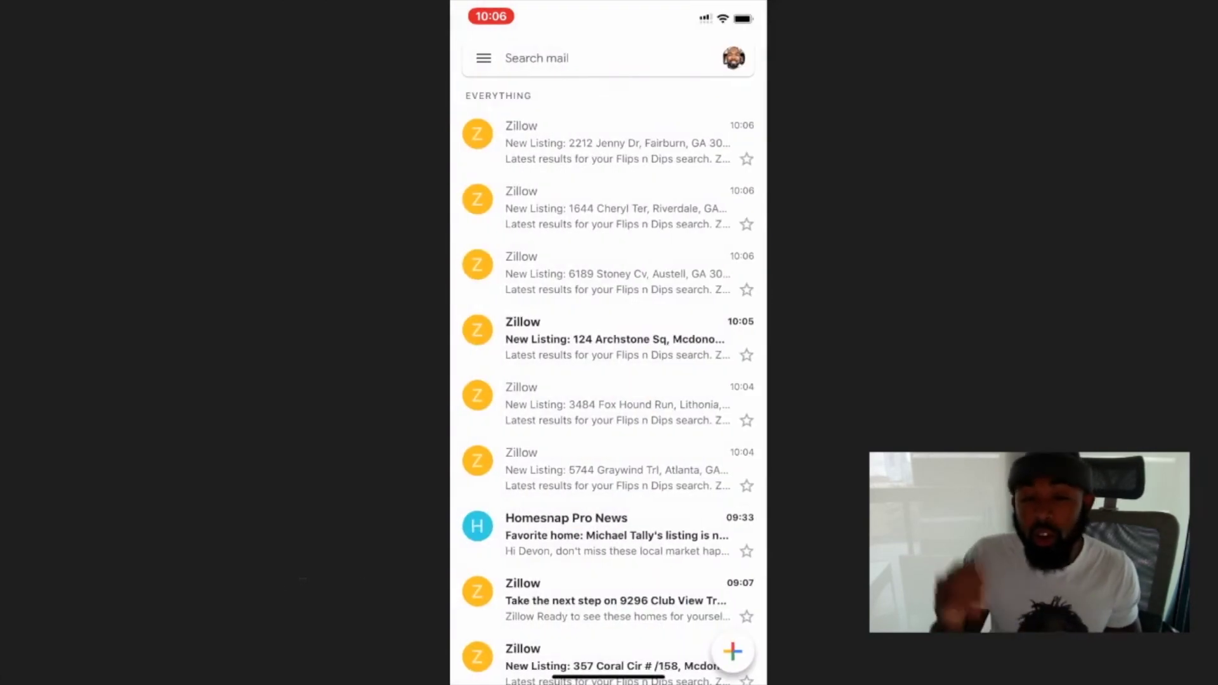
{"action": "left_click", "coordinate": [608, 338]}
{"action": "left_click", "coordinate": [498, 52]}
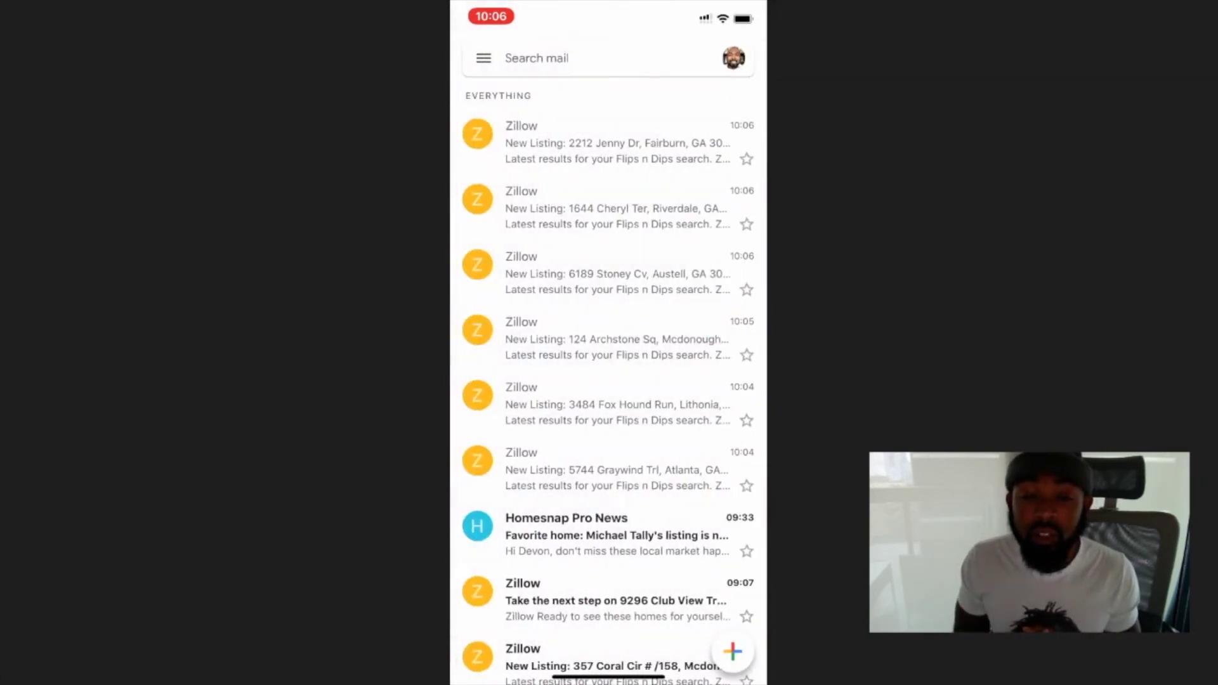
Step: Open the Riverdale auction listing from its alert email and examine its photos, facts, price and tax history, and nearby schools
{"action": "left_click", "coordinate": [607, 207]}
{"action": "left_click_drag", "start_coordinate": [729, 679], "coordinate": [507, 672]}
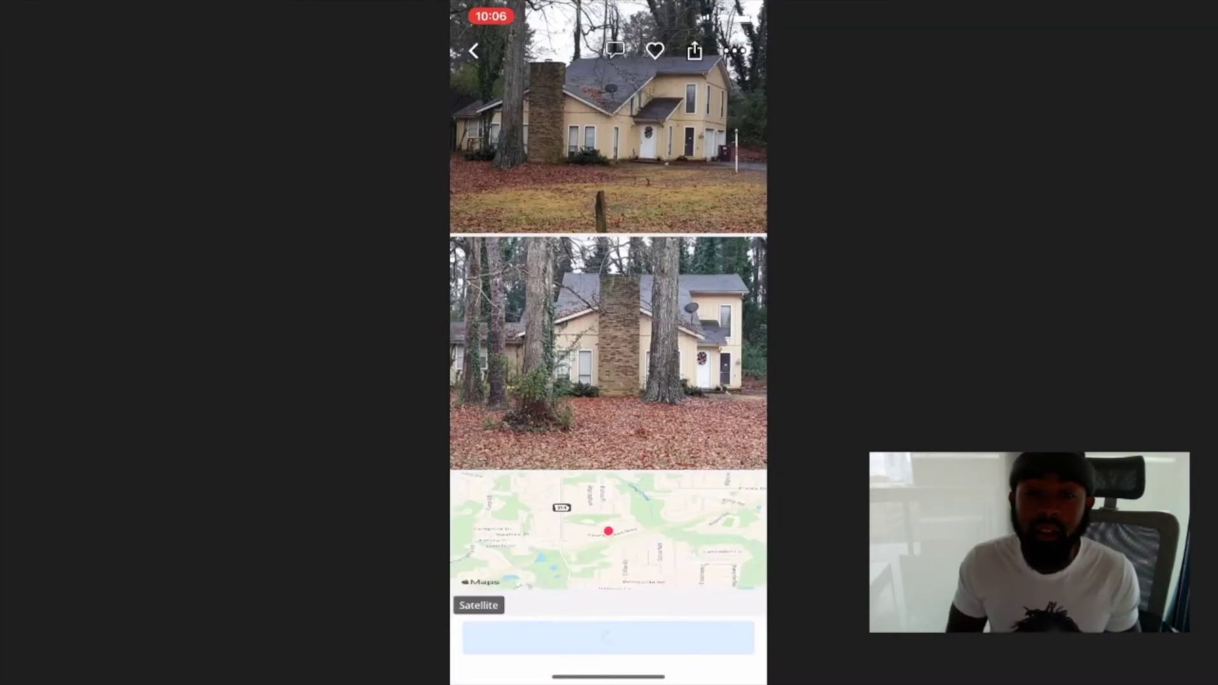
{"action": "scroll", "coordinate": [608, 267], "scroll_direction": "down", "scroll_amount": 10}
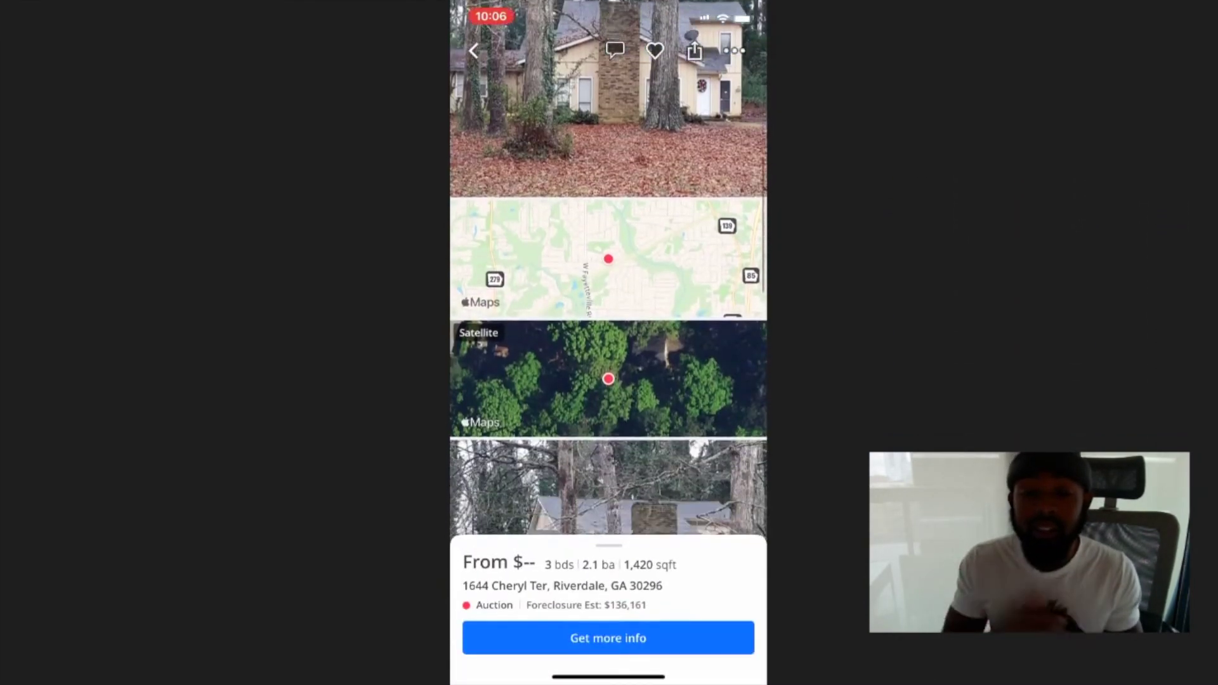
{"action": "scroll", "coordinate": [608, 305], "scroll_direction": "down", "scroll_amount": 10}
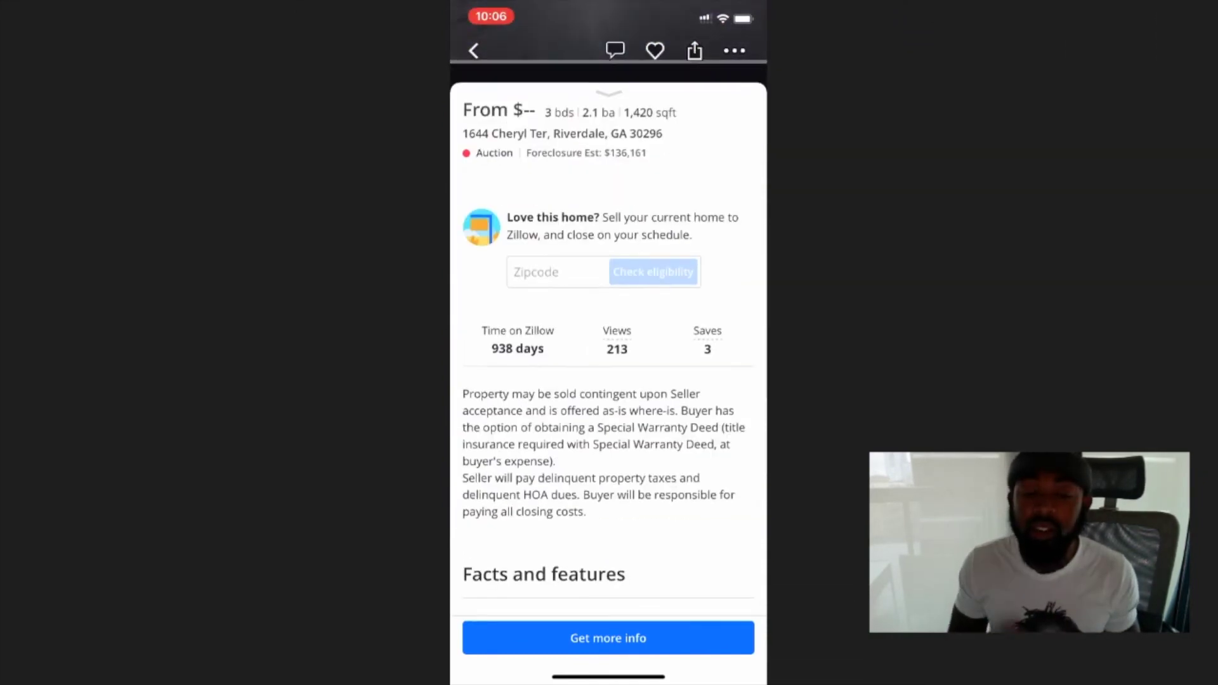
{"action": "scroll", "coordinate": [609, 349], "scroll_direction": "down", "scroll_amount": 6}
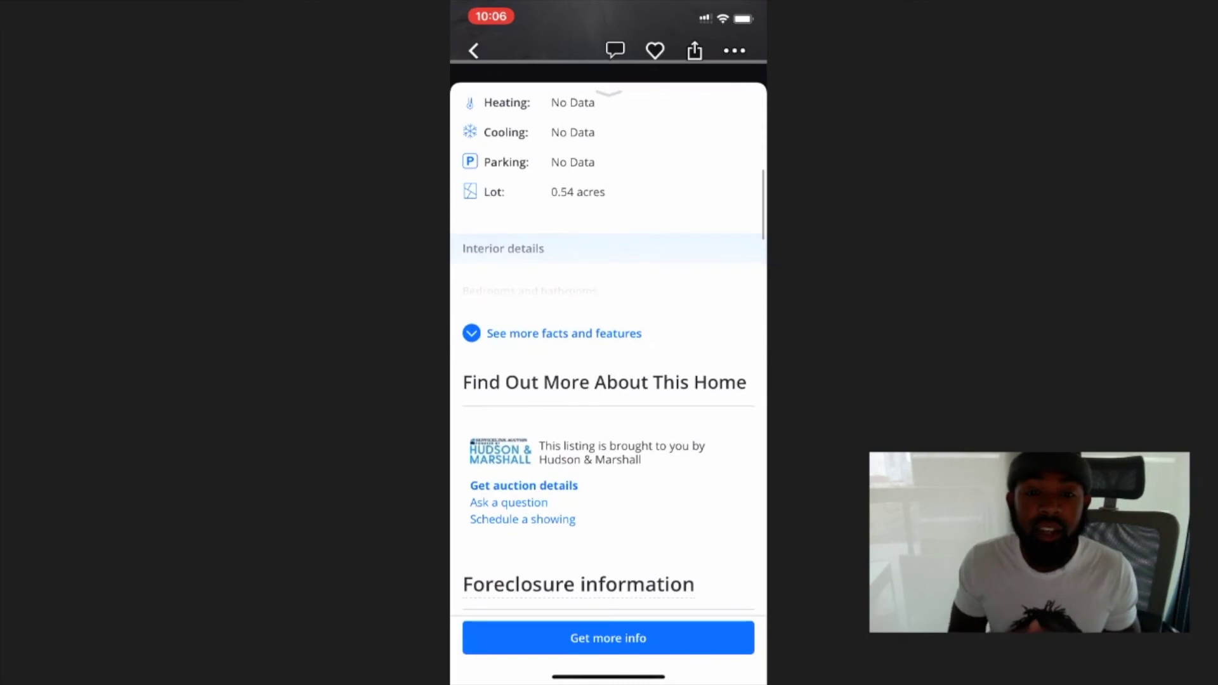
{"action": "scroll", "coordinate": [608, 348], "scroll_direction": "down", "scroll_amount": 7}
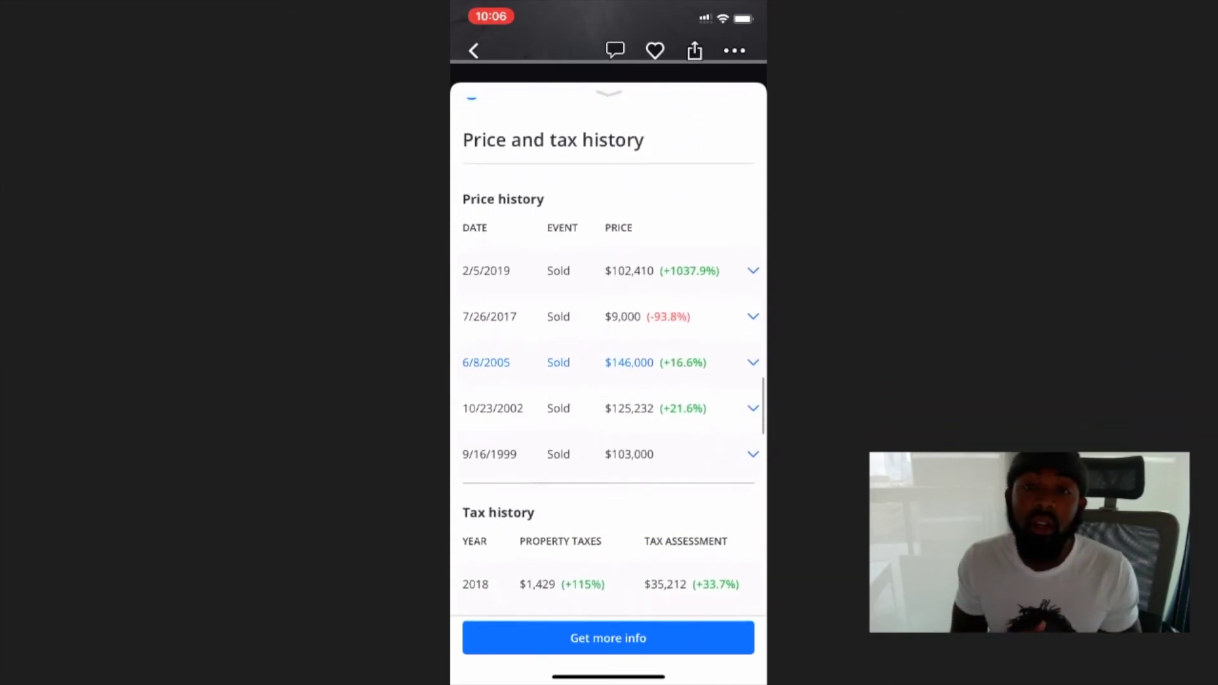
{"action": "scroll", "coordinate": [608, 348], "scroll_direction": "down", "scroll_amount": 14}
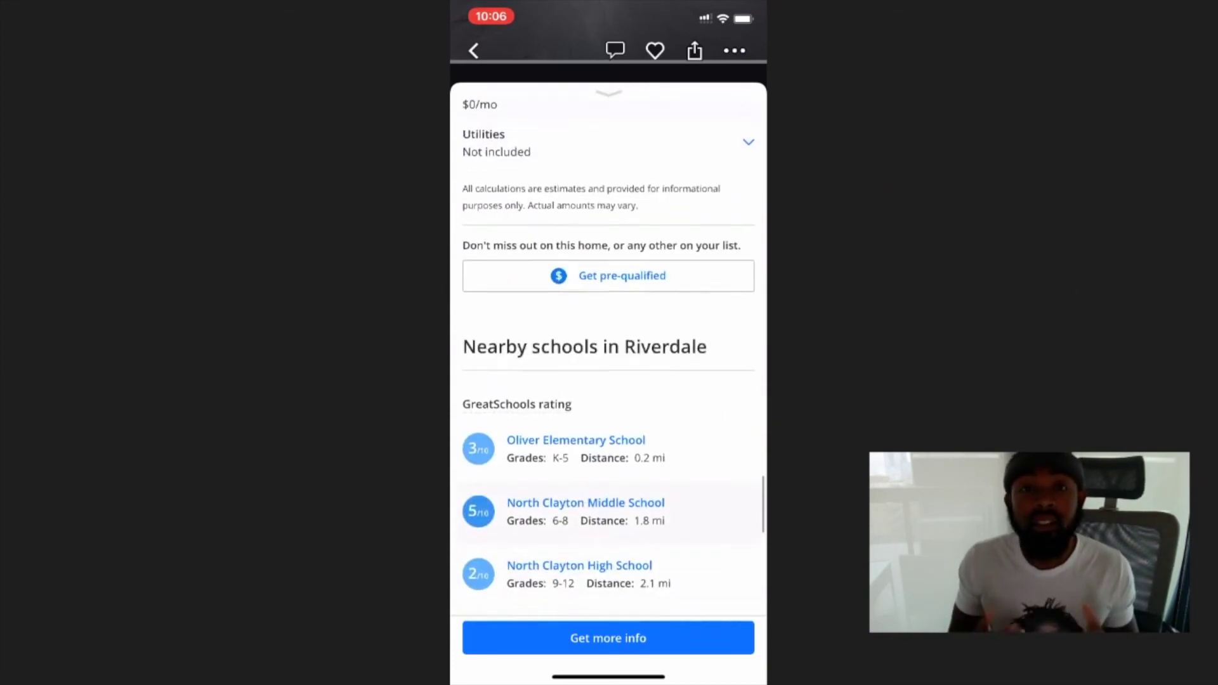